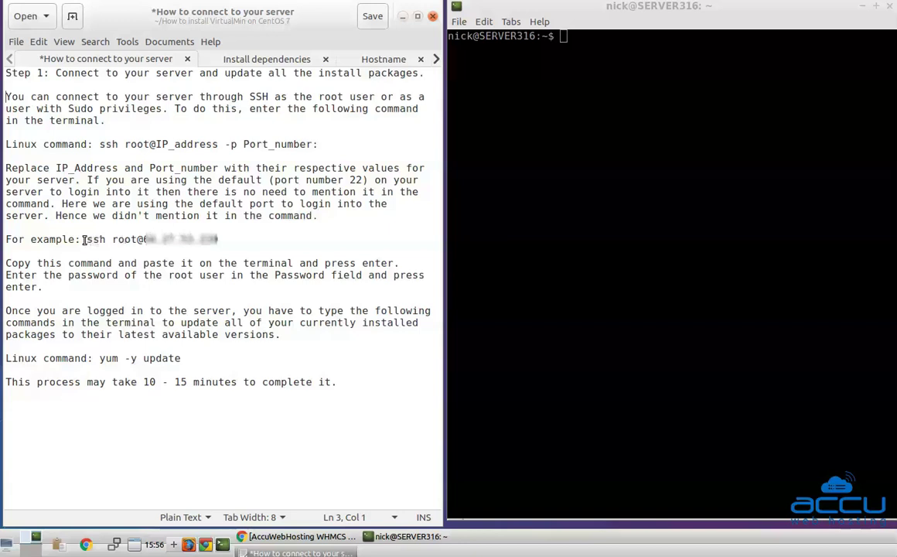
Log in to the demo server as root over SSH using the guide's ssh root@IP command and the root password
{"action": "left_click_drag", "start_coordinate": [85, 239], "coordinate": [220, 244]}
{"action": "right_click", "coordinate": [201, 239]}
{"action": "left_click", "coordinate": [218, 293]}
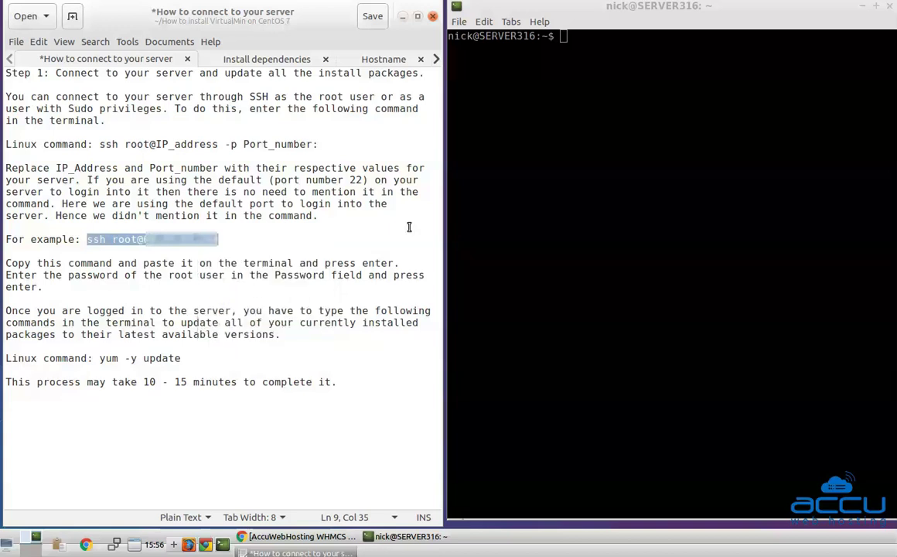
{"action": "right_click", "coordinate": [599, 61]}
{"action": "left_click", "coordinate": [614, 108]}
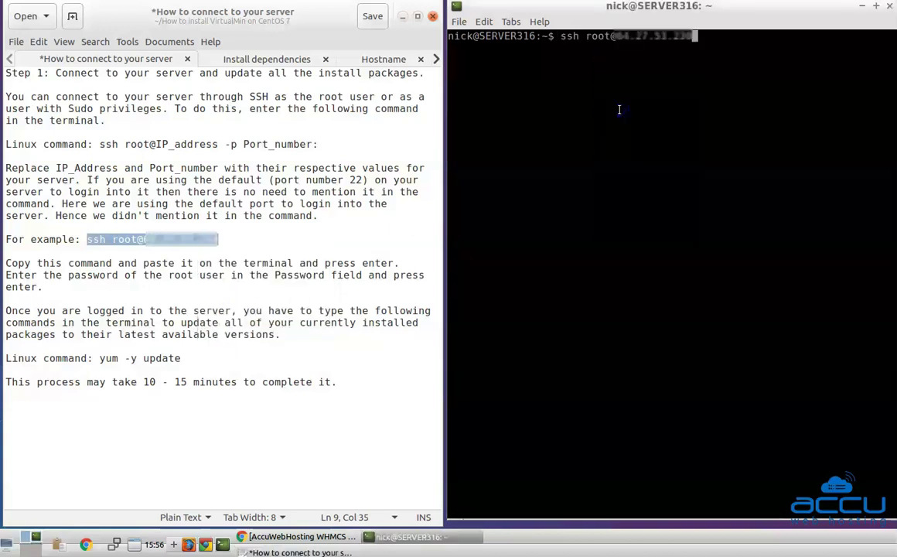
{"action": "key", "text": "Return"}
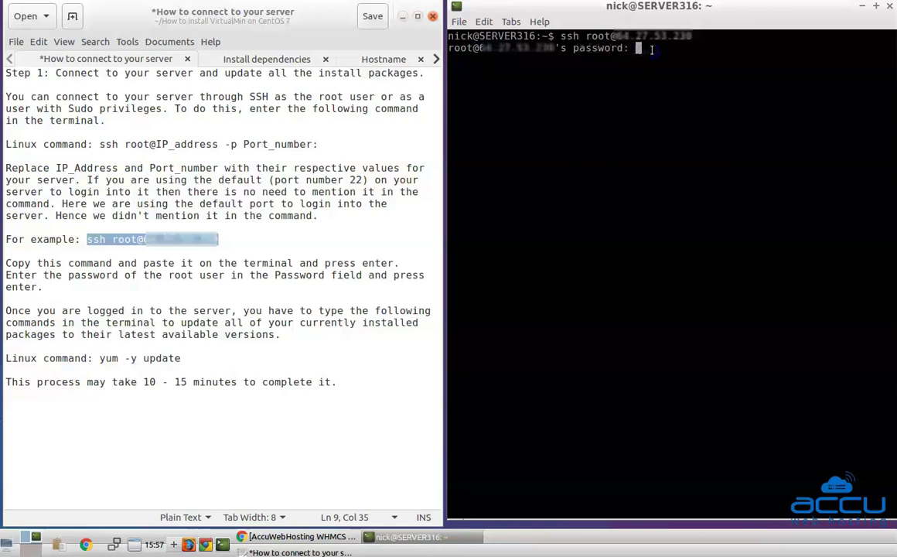
{"action": "key", "text": "Return"}
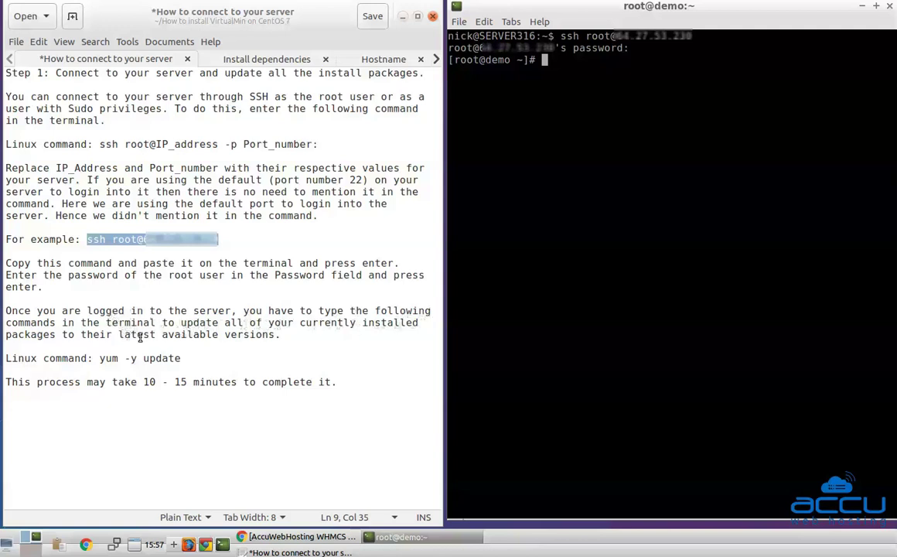
Run yum -y update from the guide to update all server packages until it reports Complete!
{"action": "left_click_drag", "start_coordinate": [100, 360], "coordinate": [180, 360]}
{"action": "right_click", "coordinate": [171, 363]}
{"action": "left_click", "coordinate": [198, 415]}
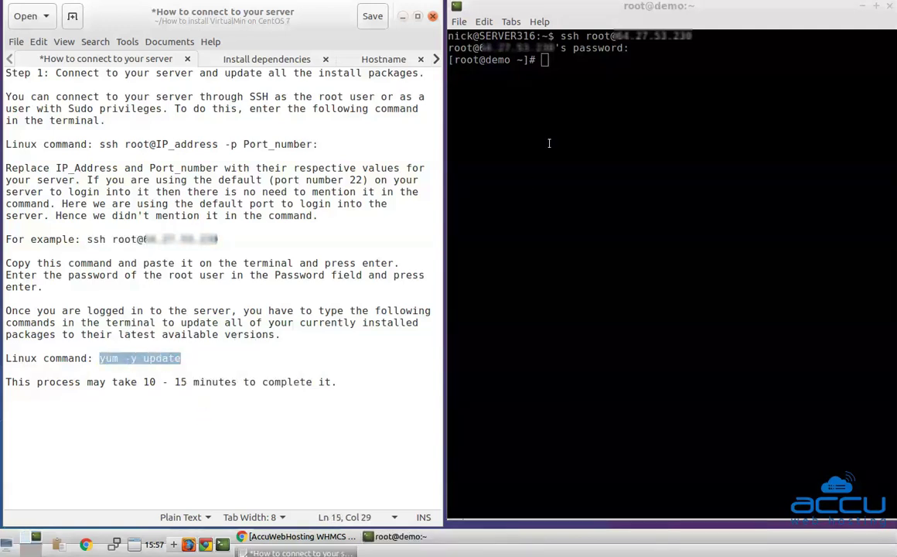
{"action": "right_click", "coordinate": [580, 69]}
{"action": "left_click", "coordinate": [601, 119]}
{"action": "key", "text": "Return"}
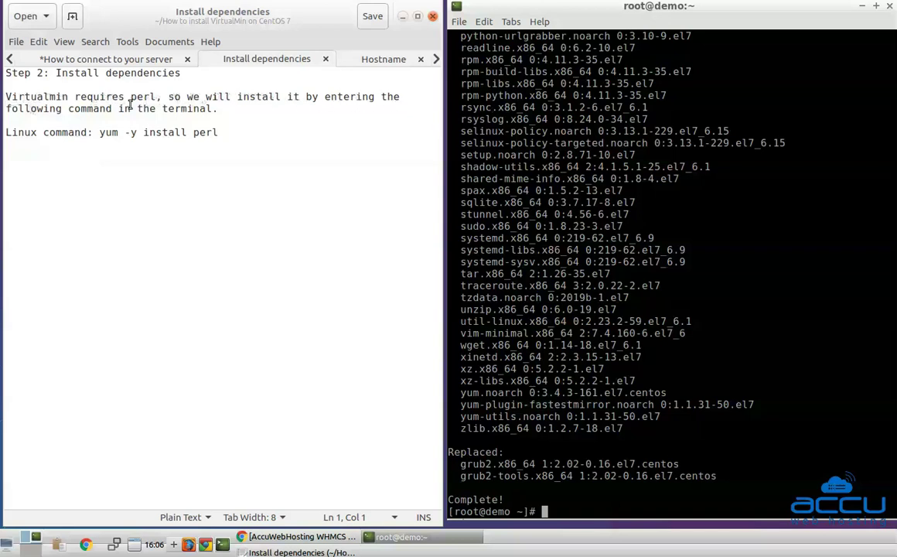
Install perl and its dependencies with yum -y install perl copied from the guide
{"action": "left_click_drag", "start_coordinate": [99, 132], "coordinate": [214, 133]}
{"action": "right_click", "coordinate": [210, 133]}
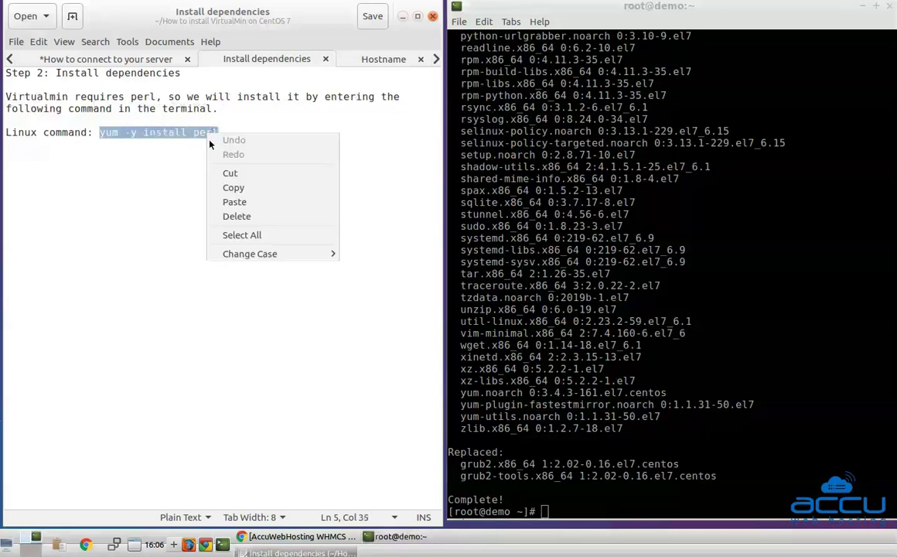
{"action": "left_click", "coordinate": [233, 184]}
{"action": "right_click", "coordinate": [522, 458]}
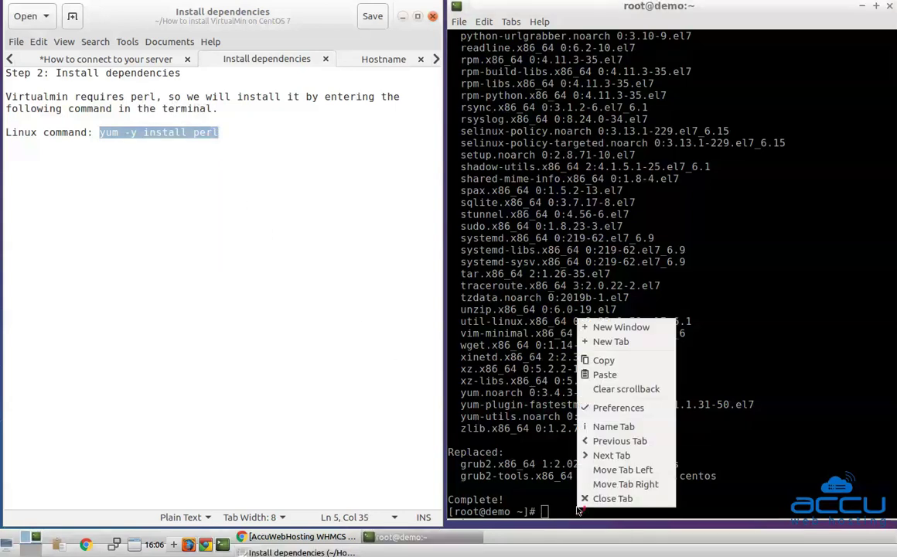
{"action": "left_click", "coordinate": [600, 376]}
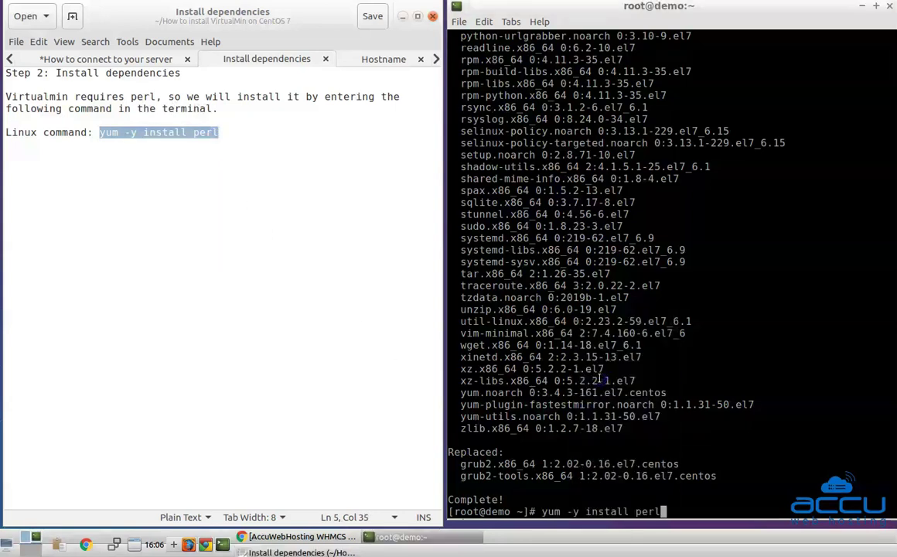
{"action": "key", "text": "Return"}
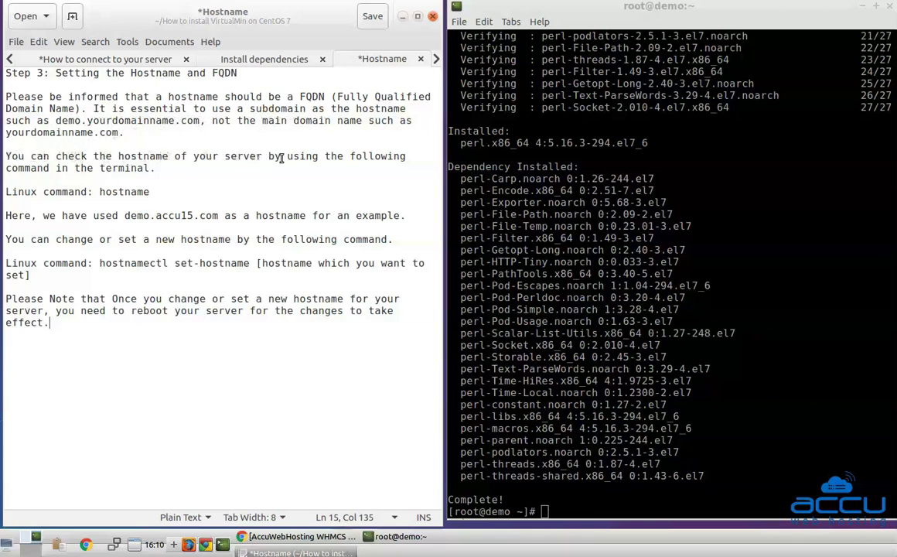
Run hostname in the terminal to confirm the server name is demo.accu15.com
{"action": "left_click_drag", "start_coordinate": [99, 192], "coordinate": [150, 192]}
{"action": "right_click", "coordinate": [140, 193]}
{"action": "left_click", "coordinate": [171, 248]}
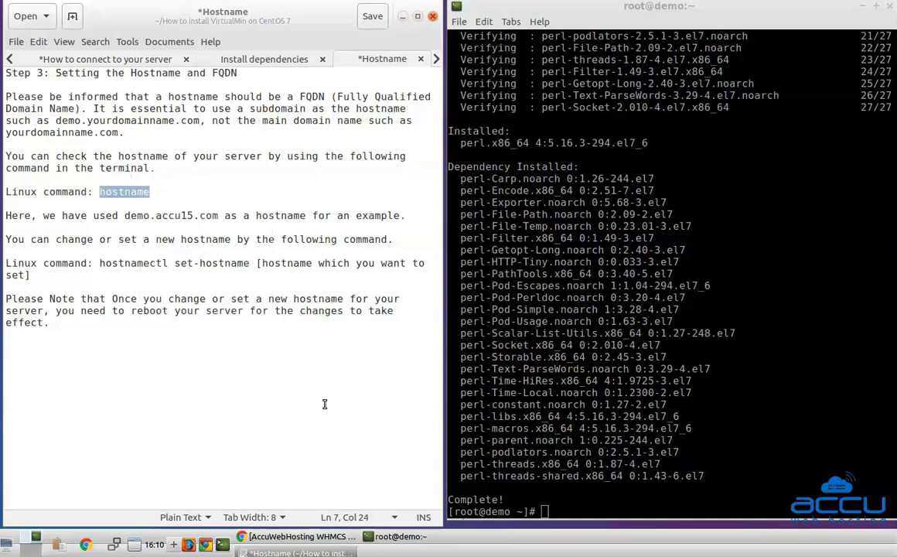
{"action": "right_click", "coordinate": [576, 325]}
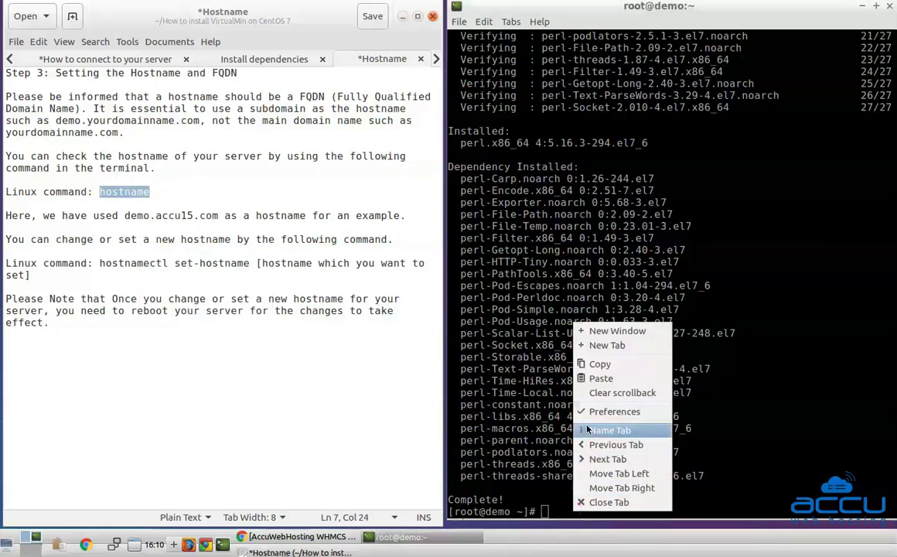
{"action": "left_click", "coordinate": [601, 378]}
{"action": "key", "text": "Return"}
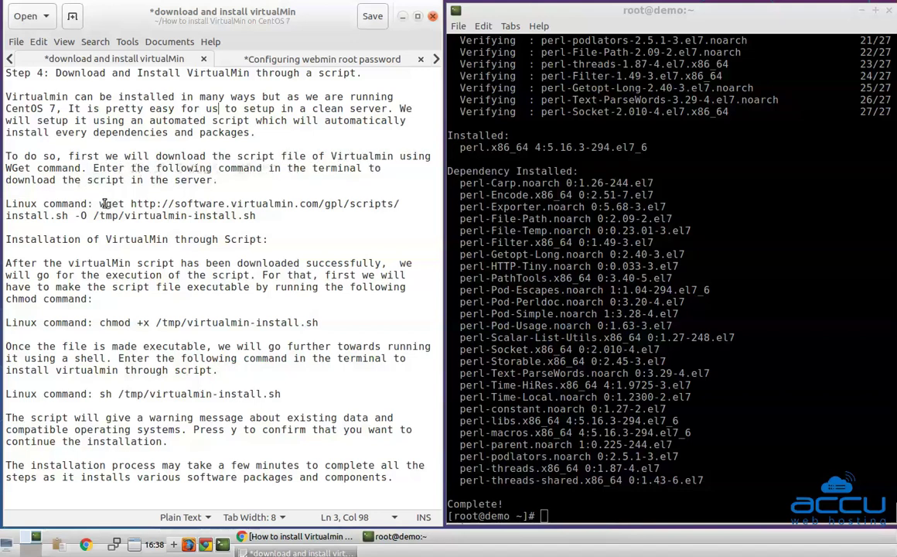
Run the guide's wget command to download the install script to /tmp/virtualmin-install.sh
{"action": "left_click_drag", "start_coordinate": [99, 204], "coordinate": [256, 216]}
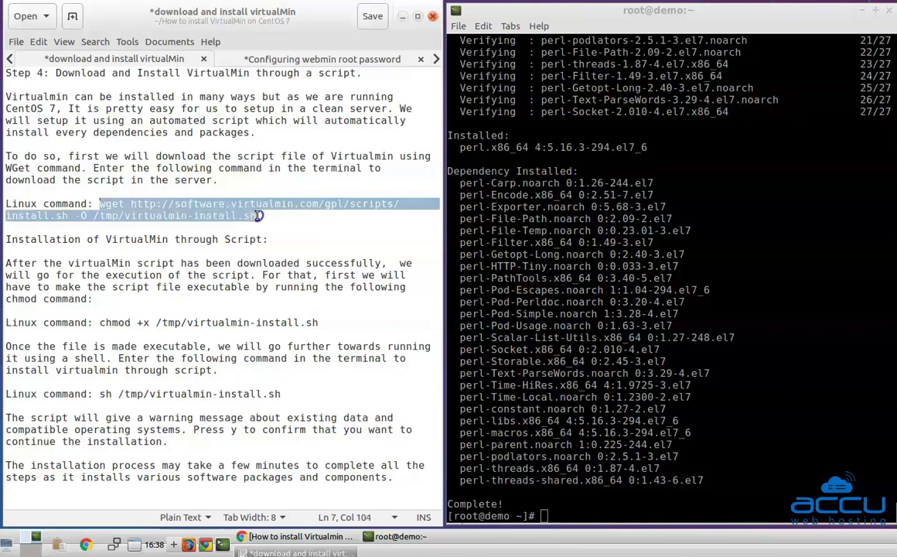
{"action": "right_click", "coordinate": [243, 217]}
{"action": "left_click", "coordinate": [269, 269]}
{"action": "left_click", "coordinate": [538, 464]}
{"action": "right_click", "coordinate": [595, 464]}
{"action": "left_click", "coordinate": [622, 383]}
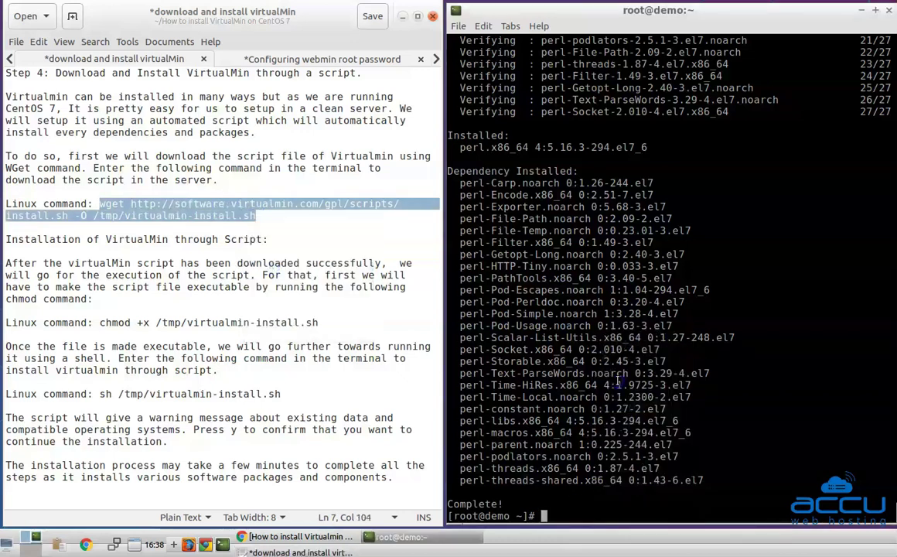
{"action": "key", "text": "Return"}
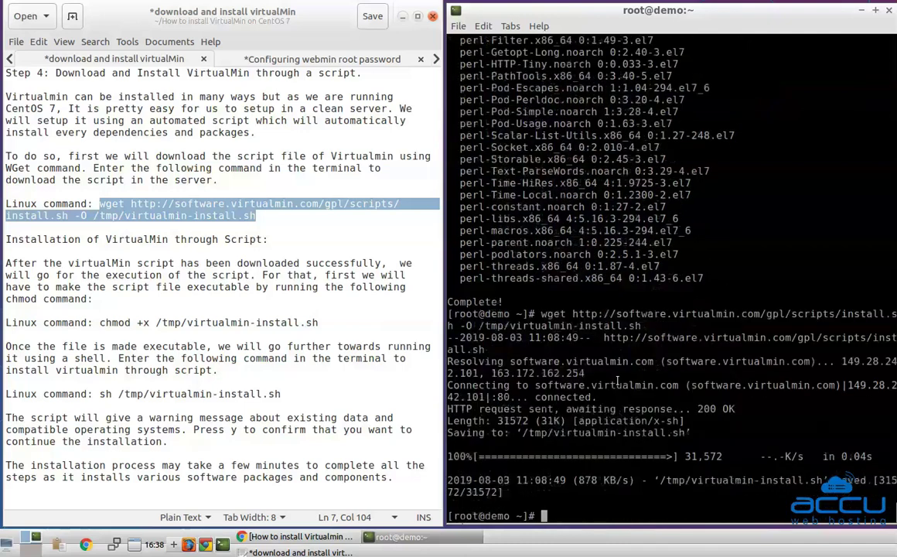
{"action": "left_click", "coordinate": [7, 263]}
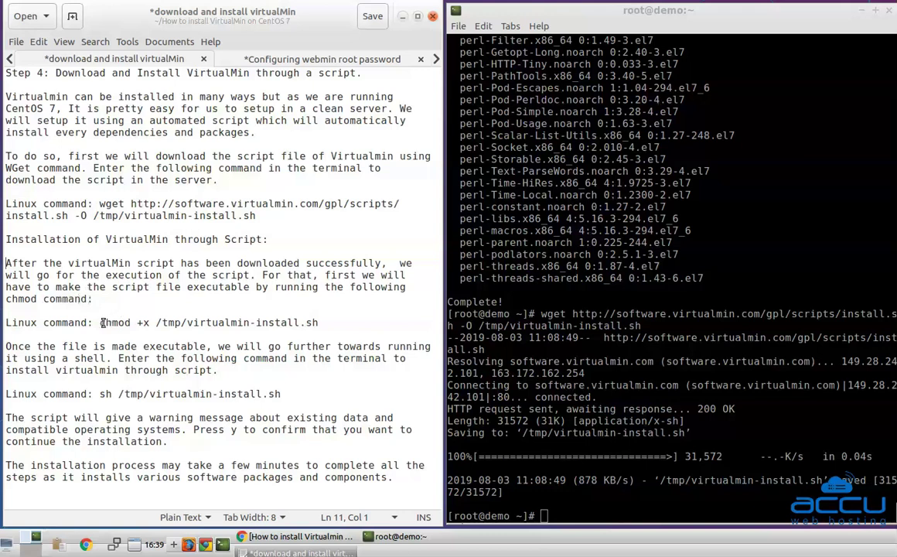
Run chmod +x /tmp/virtualmin-install.sh to make the install script executable
{"action": "left_click_drag", "start_coordinate": [100, 323], "coordinate": [319, 325]}
{"action": "right_click", "coordinate": [267, 289]}
{"action": "left_click", "coordinate": [297, 346]}
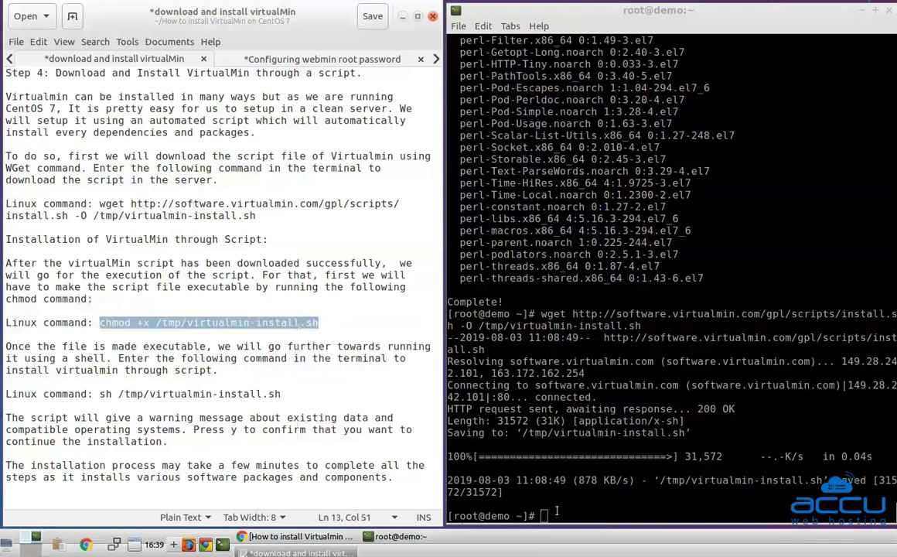
{"action": "right_click", "coordinate": [570, 331]}
{"action": "left_click", "coordinate": [593, 384]}
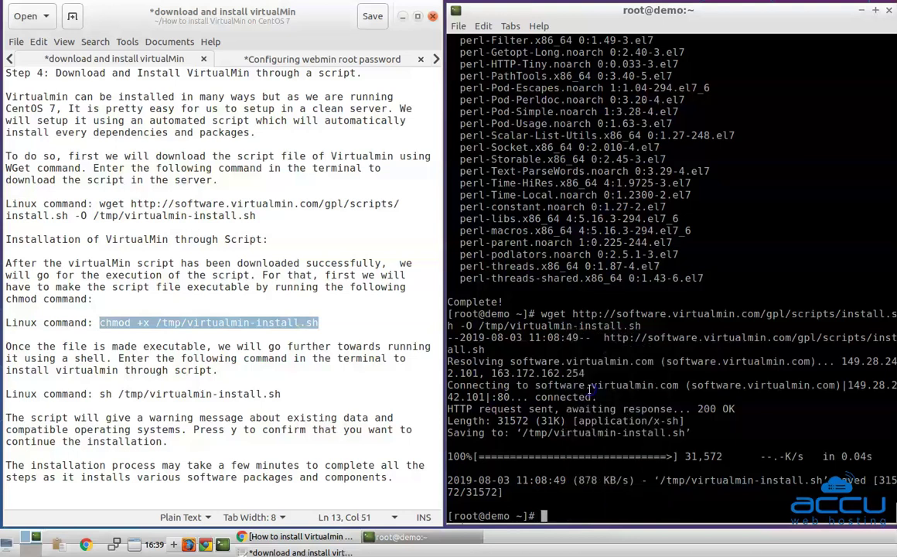
{"action": "key", "text": "Return"}
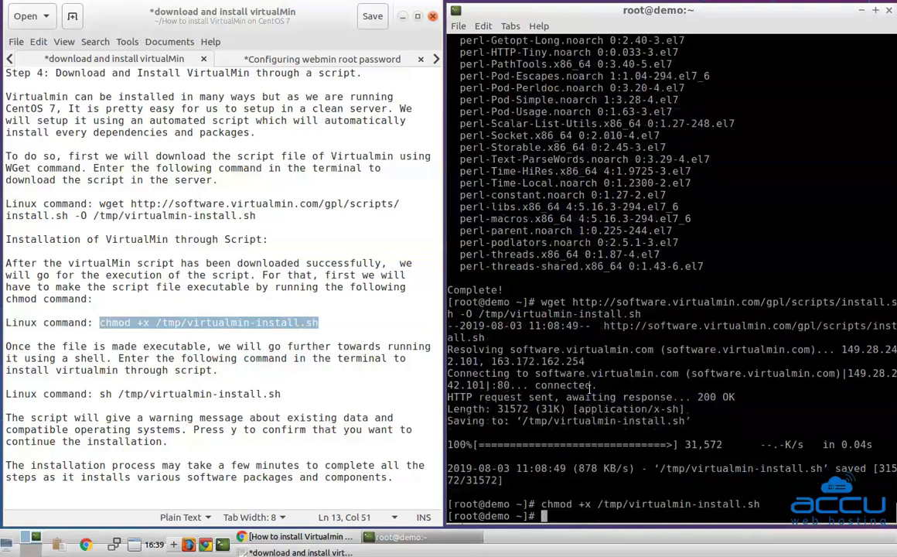
{"action": "left_click", "coordinate": [6, 346]}
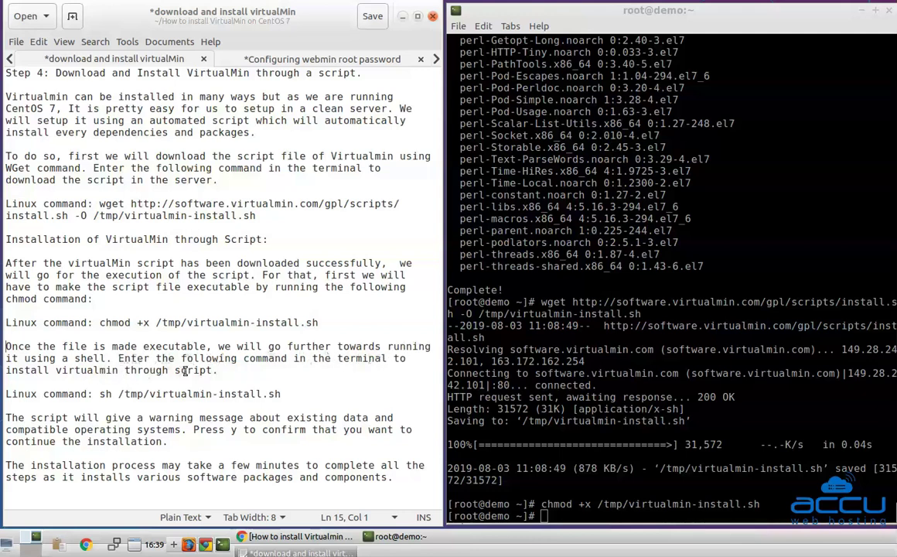
Launch sh /tmp/virtualmin-install.sh and answer y to let the Virtualmin GPL installer continue
{"action": "left_click_drag", "start_coordinate": [100, 394], "coordinate": [280, 394]}
{"action": "right_click", "coordinate": [263, 394]}
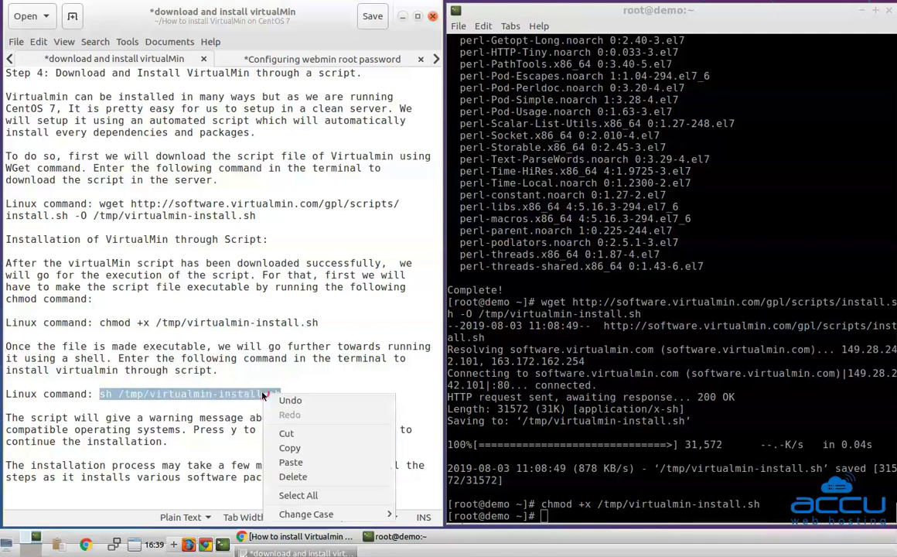
{"action": "left_click", "coordinate": [288, 451]}
{"action": "right_click", "coordinate": [496, 476]}
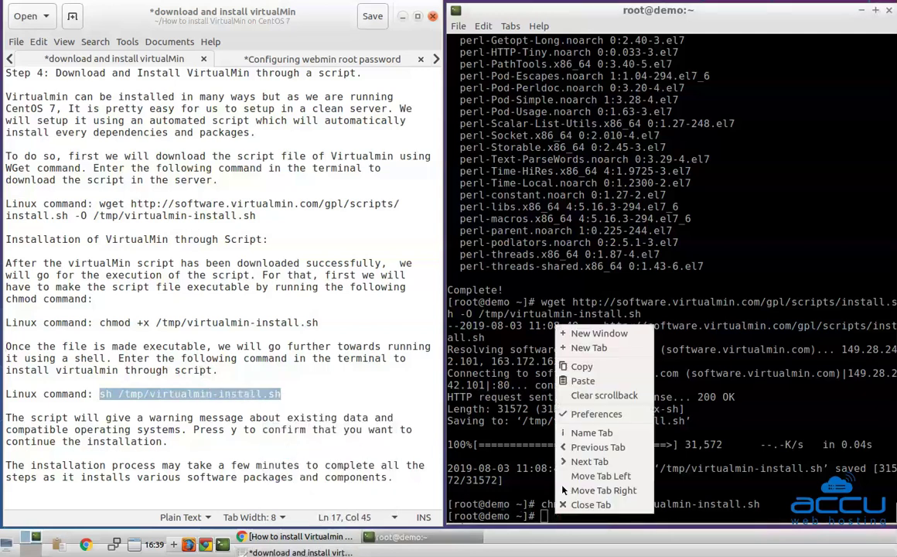
{"action": "left_click", "coordinate": [578, 381]}
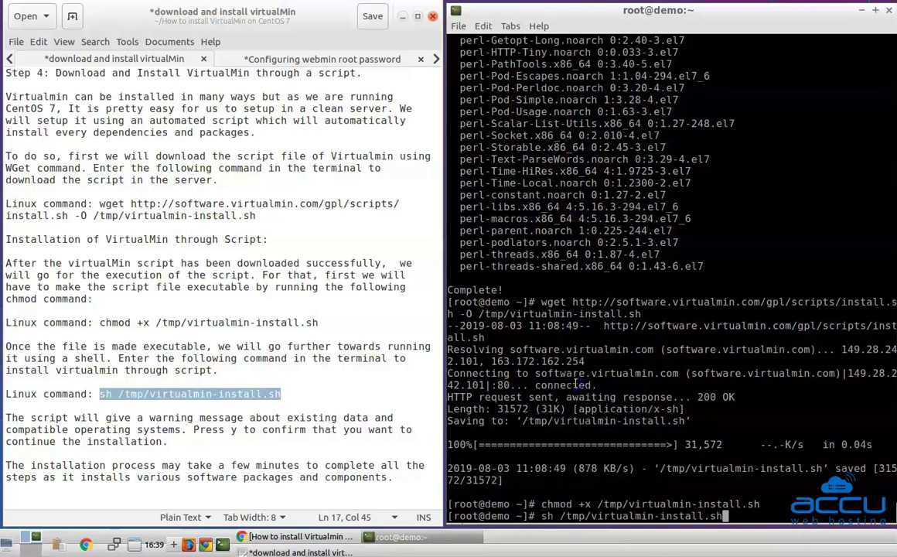
{"action": "key", "text": "Return"}
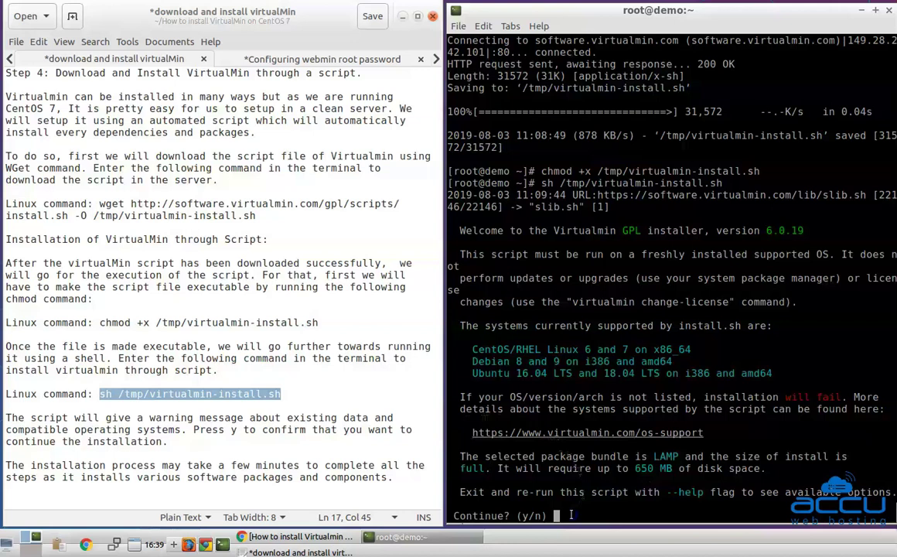
{"action": "type", "text": "y"}
{"action": "key", "text": "Return"}
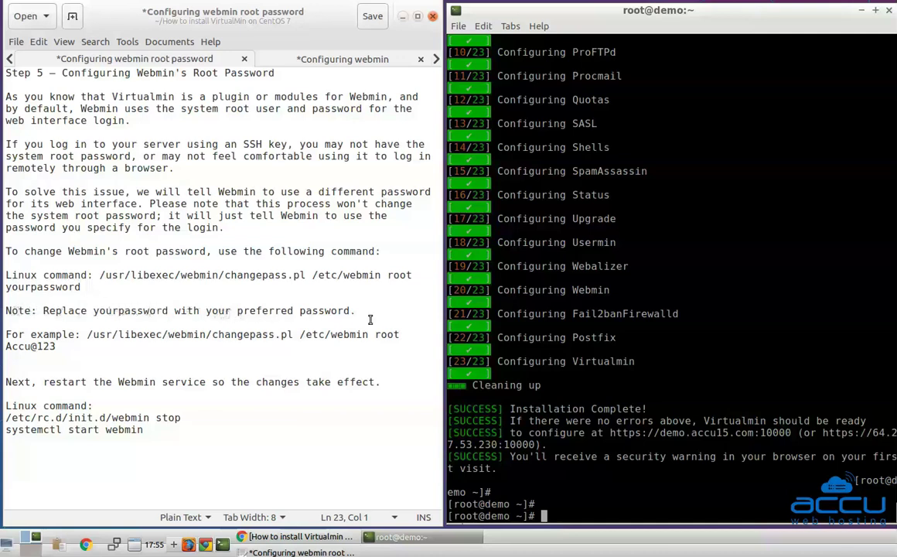
Run the changepass.pl example command to set a new password for Webmin user root
{"action": "left_click_drag", "start_coordinate": [90, 335], "coordinate": [102, 340]}
{"action": "right_click", "coordinate": [47, 347]}
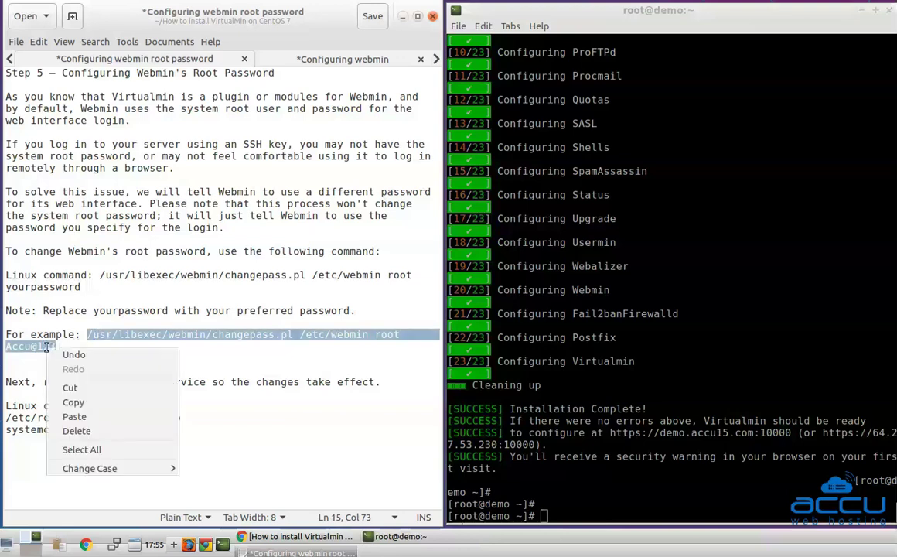
{"action": "left_click", "coordinate": [77, 402]}
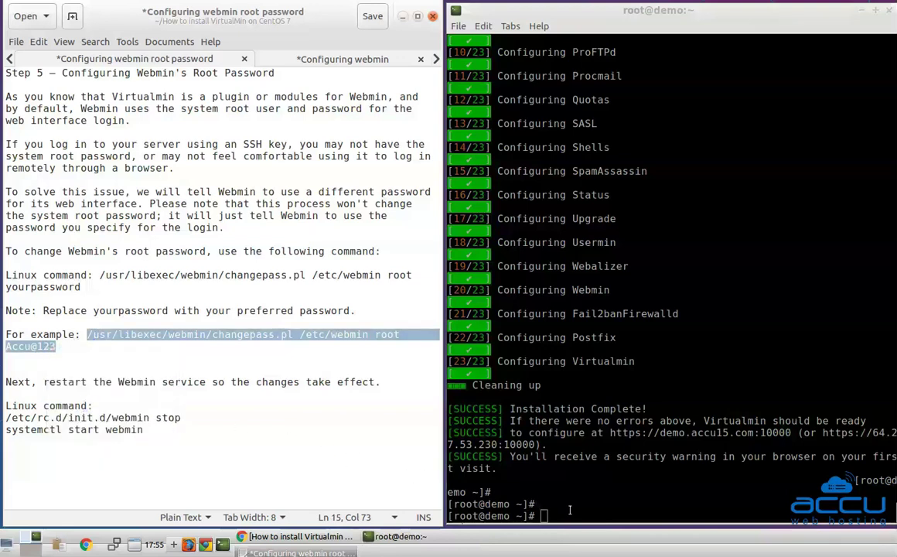
{"action": "right_click", "coordinate": [516, 469]}
{"action": "left_click", "coordinate": [598, 375]}
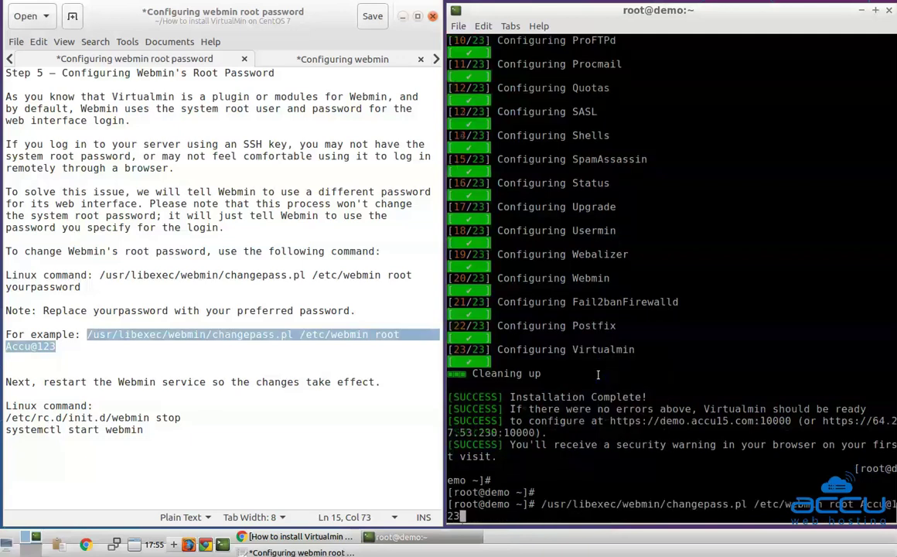
{"action": "key", "text": "Return"}
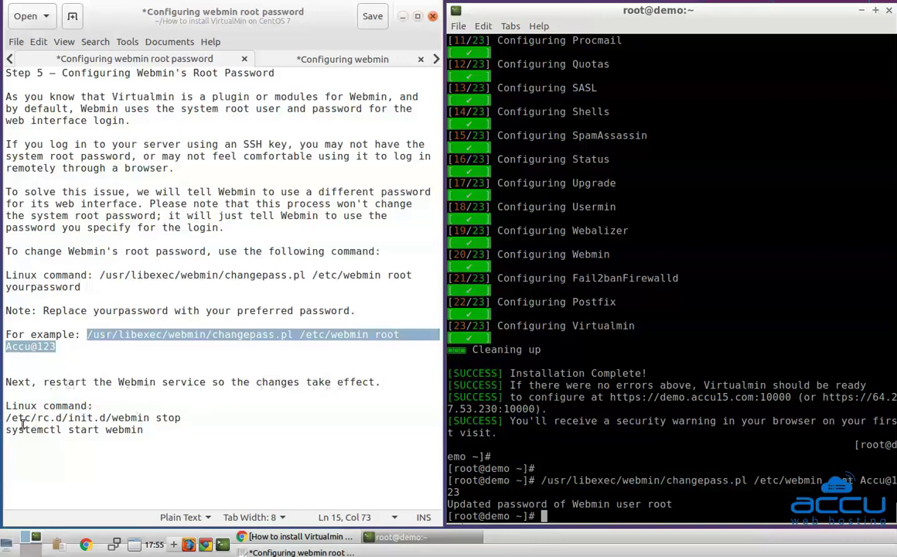
Copy the /etc/rc.d/init.d/webmin stop command from the terminal
{"action": "left_click_drag", "start_coordinate": [7, 417], "coordinate": [172, 419]}
{"action": "right_click", "coordinate": [172, 418]}
{"action": "left_click", "coordinate": [186, 314]}
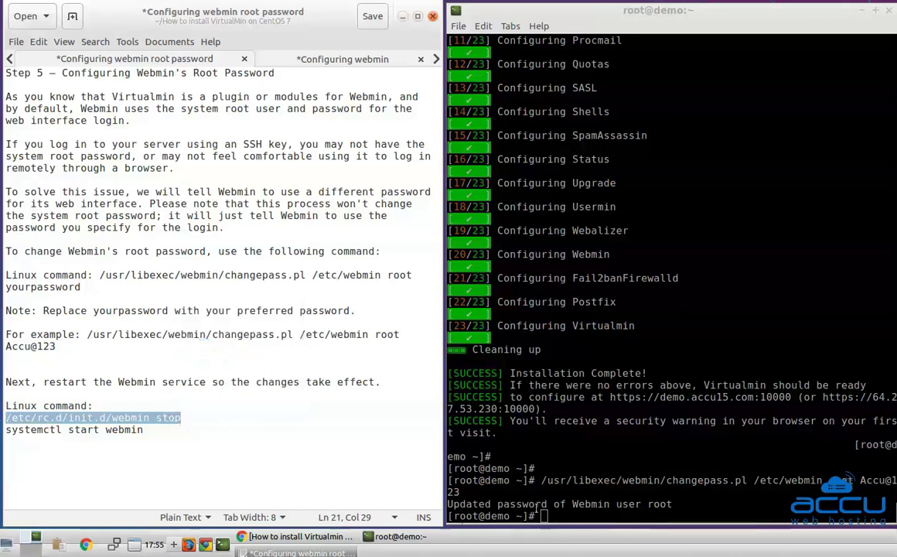
Stop the Webmin server with /etc/rc.d/init.d/webmin stop
{"action": "left_click", "coordinate": [538, 503]}
{"action": "right_click", "coordinate": [576, 510]}
{"action": "left_click", "coordinate": [606, 384]}
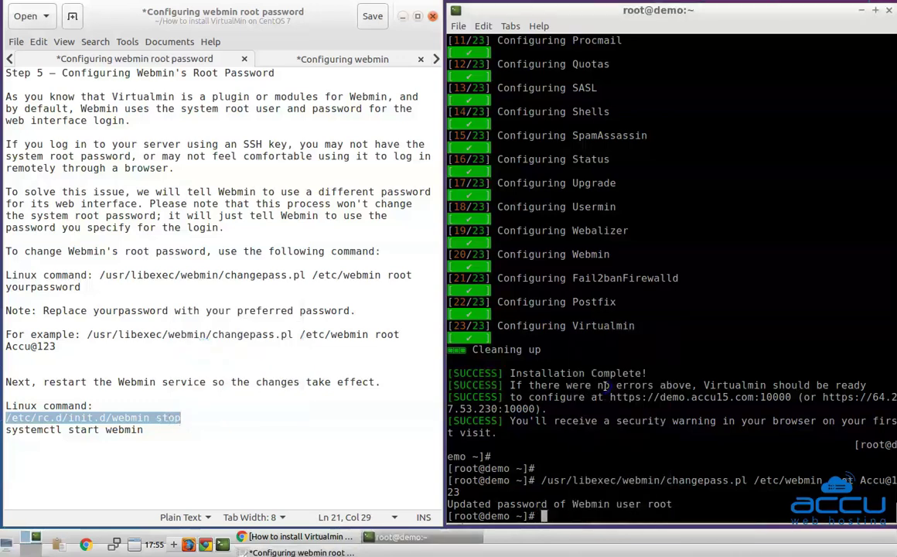
{"action": "key", "text": "Return"}
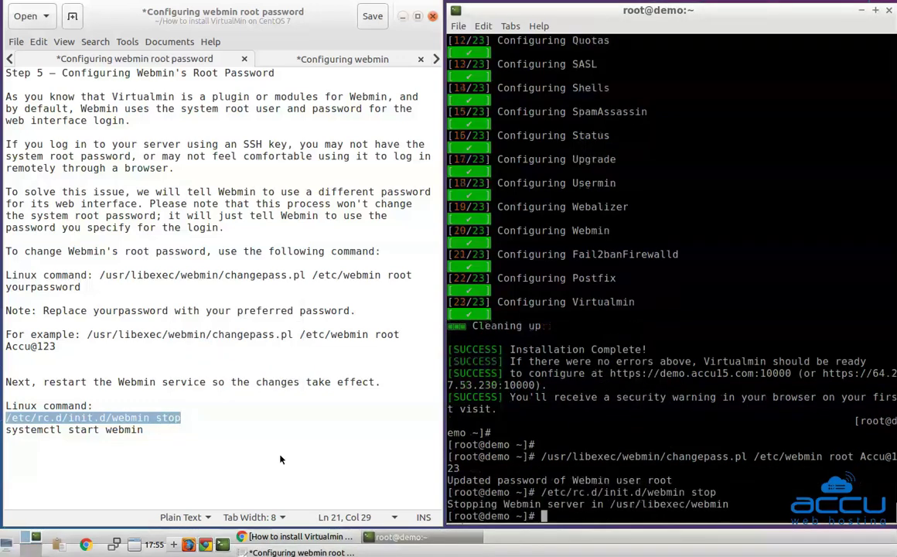
Start Webmin again with systemctl start webmin
{"action": "left_click_drag", "start_coordinate": [6, 429], "coordinate": [141, 429]}
{"action": "right_click", "coordinate": [139, 429]}
{"action": "left_click", "coordinate": [179, 356]}
{"action": "right_click", "coordinate": [584, 520]}
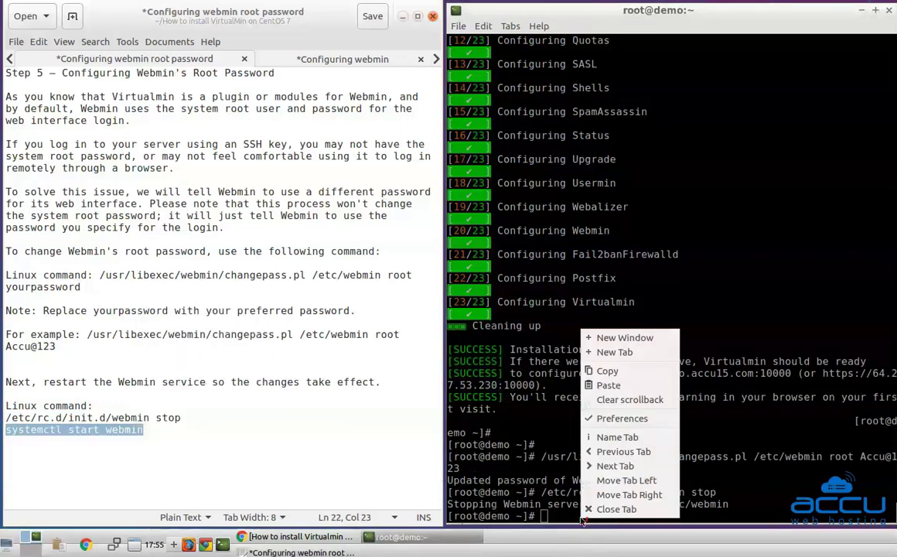
{"action": "left_click", "coordinate": [609, 385]}
{"action": "key", "text": "Return"}
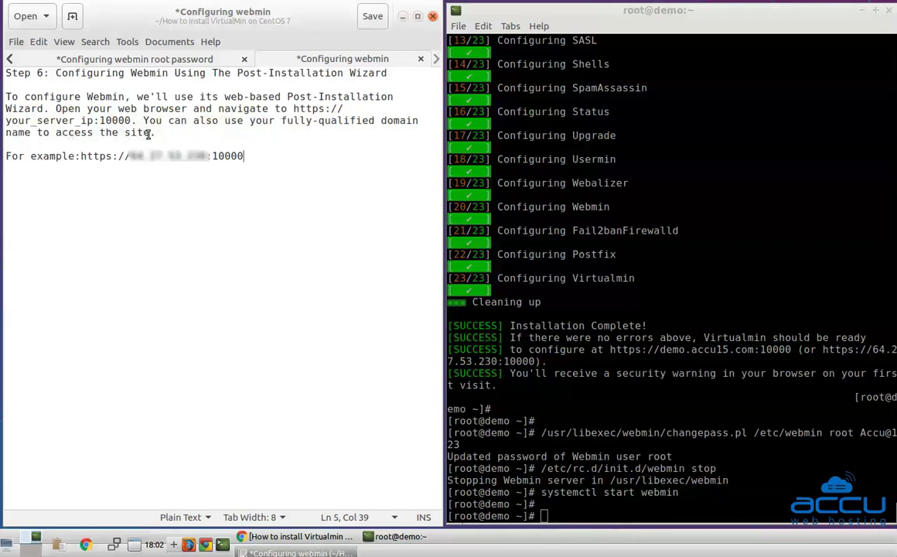
Open the guide's example Webmin URL on port 10000 in a new Firefox tab
{"action": "left_click_drag", "start_coordinate": [81, 155], "coordinate": [246, 157]}
{"action": "right_click", "coordinate": [246, 157]}
{"action": "left_click", "coordinate": [251, 211]}
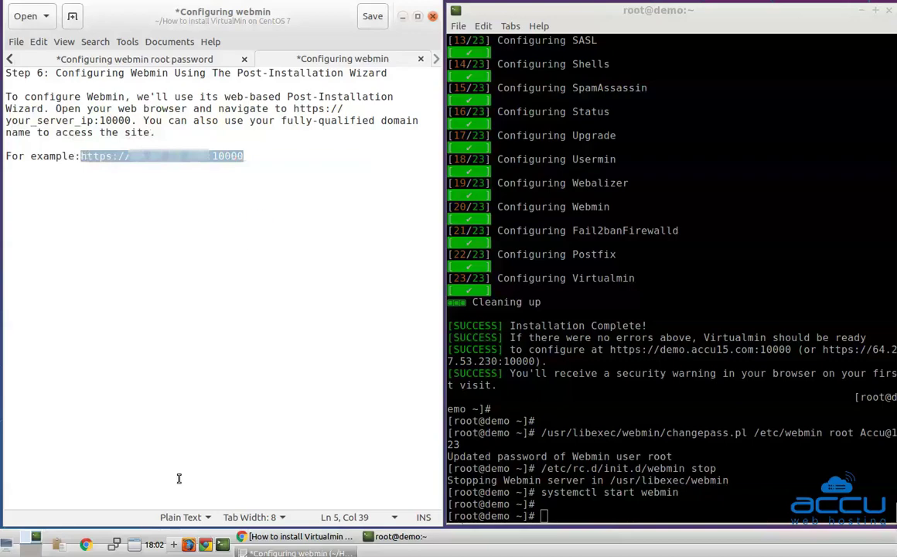
{"action": "left_click", "coordinate": [193, 549]}
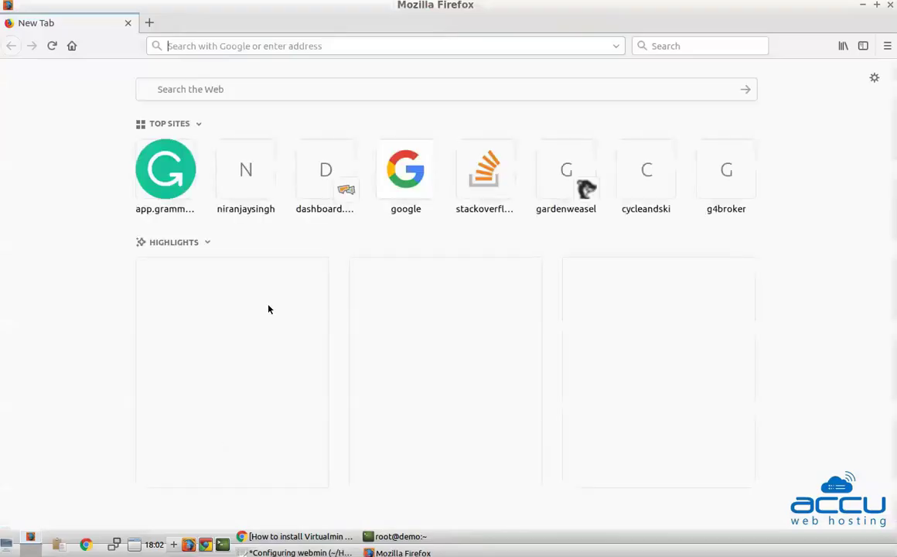
{"action": "right_click", "coordinate": [283, 47]}
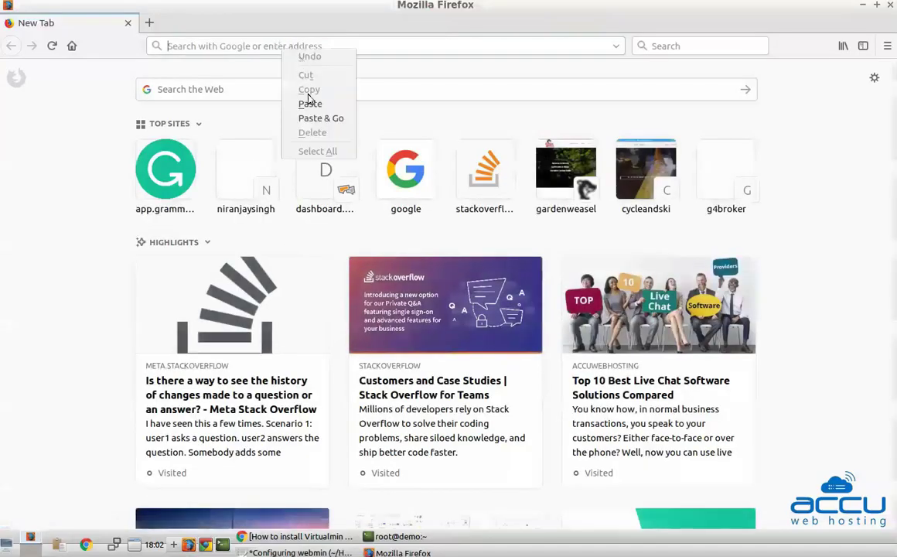
{"action": "left_click", "coordinate": [310, 104]}
{"action": "key", "text": "Return"}
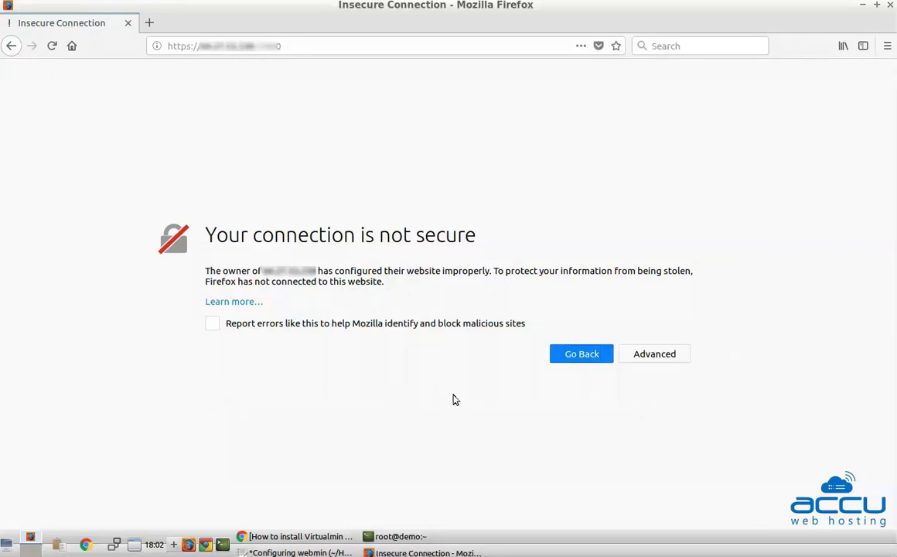
Permanently trust the server's self-signed certificate for port 10000 via a Firefox security exception
{"action": "left_click", "coordinate": [647, 360]}
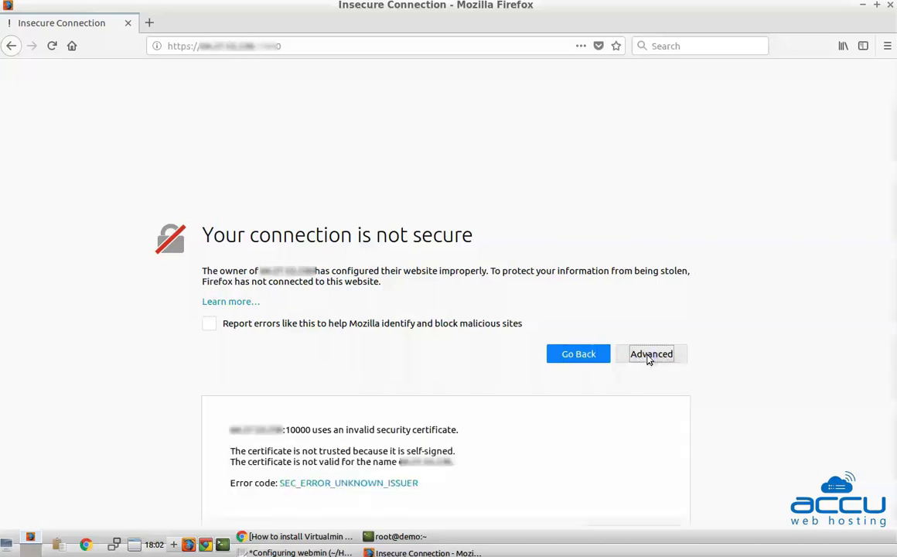
{"action": "scroll", "coordinate": [649, 348], "scroll_direction": "down", "scroll_amount": 2}
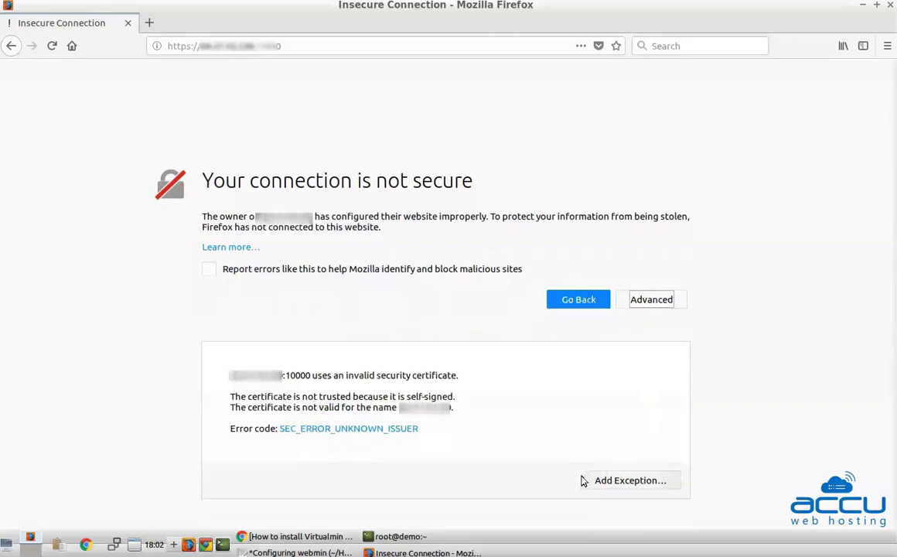
{"action": "left_click", "coordinate": [622, 484]}
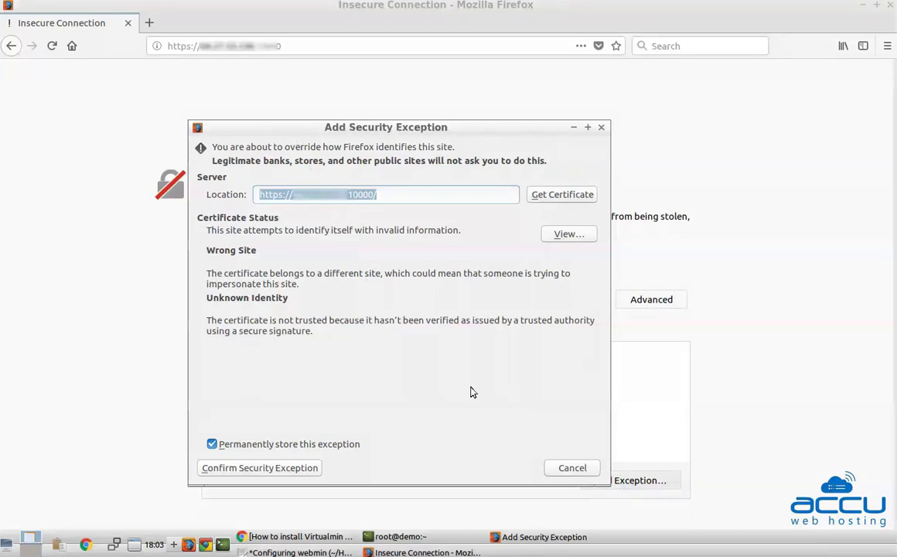
{"action": "left_click", "coordinate": [270, 468]}
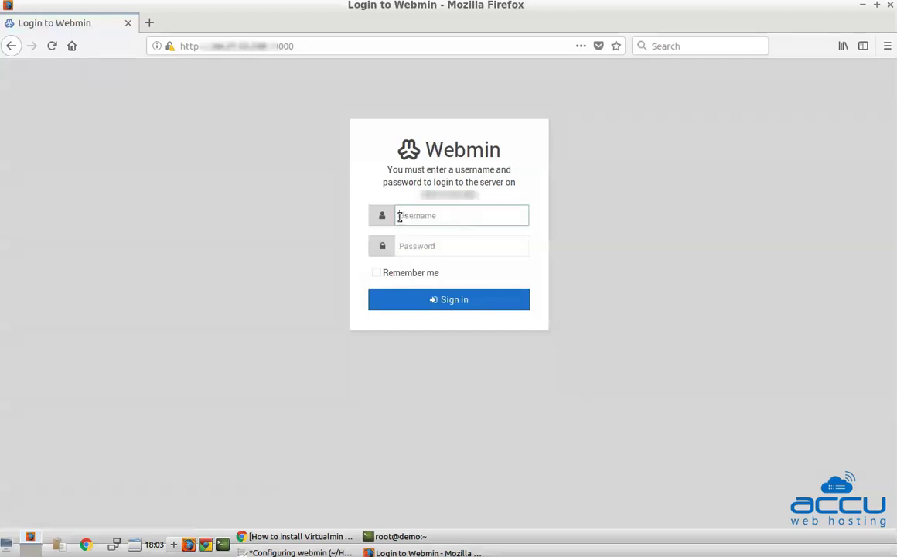
Sign in to Webmin as root with the account password, declining Firefox's offer to save the login
{"action": "type", "text": "root"}
{"action": "key", "text": "Tab"}
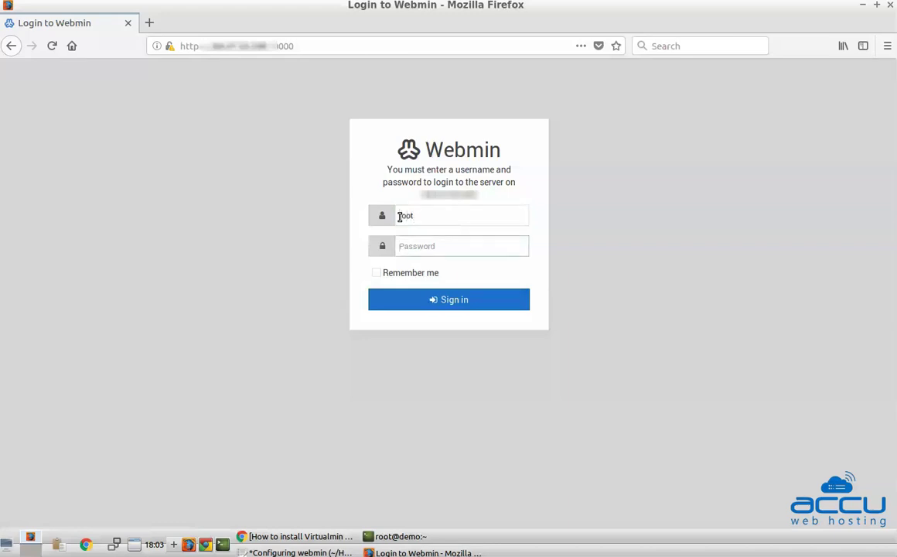
{"action": "type", "text": "••"}
{"action": "left_click", "coordinate": [448, 305]}
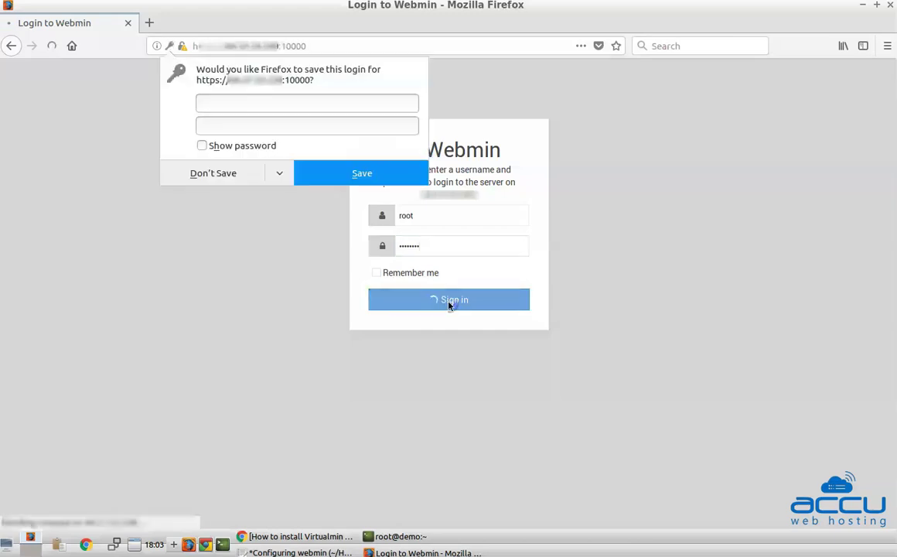
{"action": "left_click", "coordinate": [213, 175]}
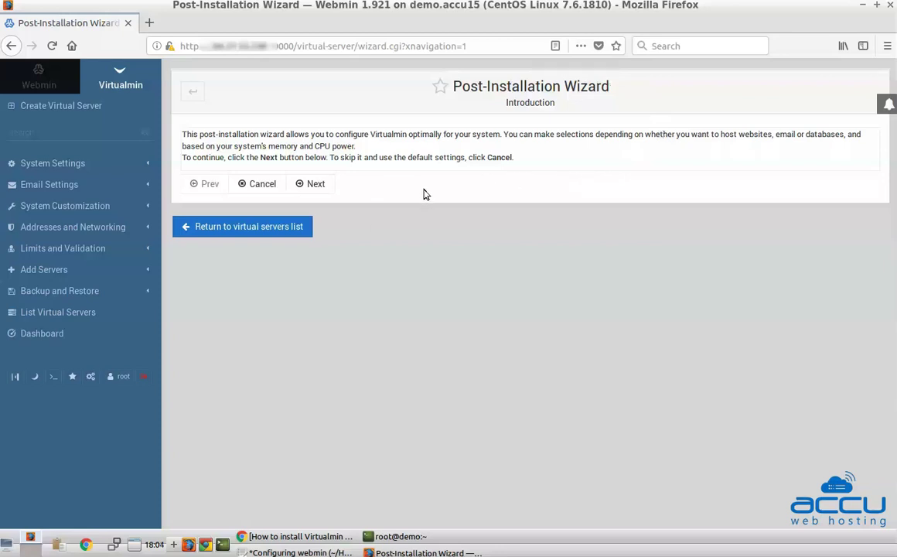
Start the post-installation wizard and answer Yes to running the email domain lookup server
{"action": "left_click", "coordinate": [314, 186]}
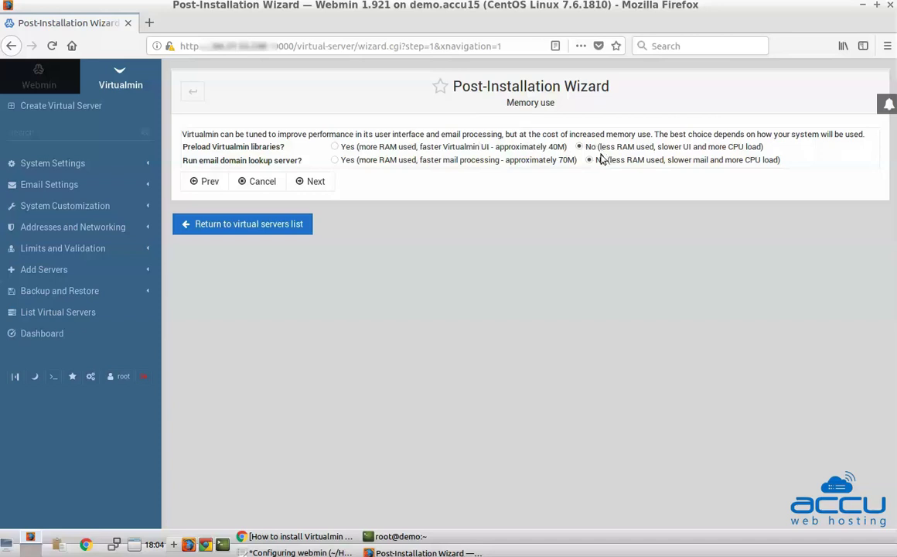
{"action": "left_click", "coordinate": [335, 161]}
{"action": "left_click", "coordinate": [314, 183]}
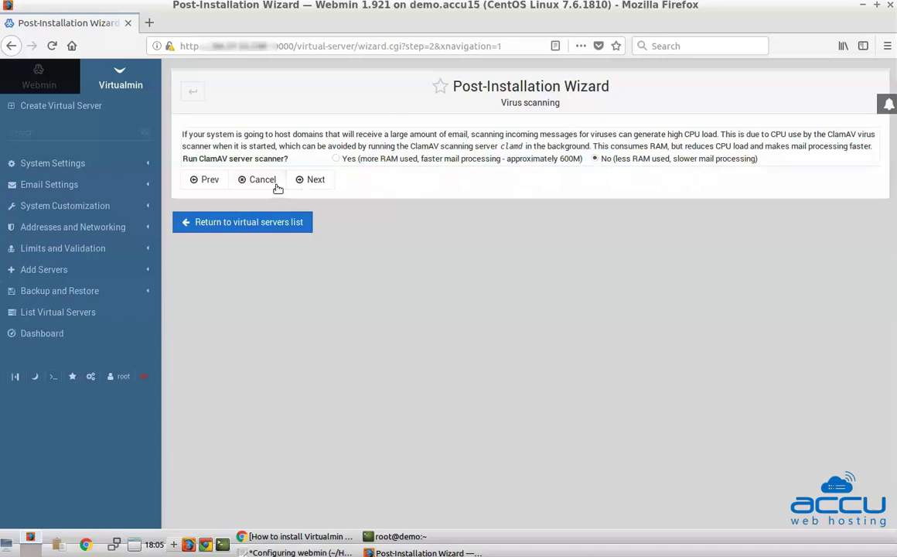
Accept the default virus scanning and spam filtering settings in the wizard
{"action": "left_click", "coordinate": [313, 181]}
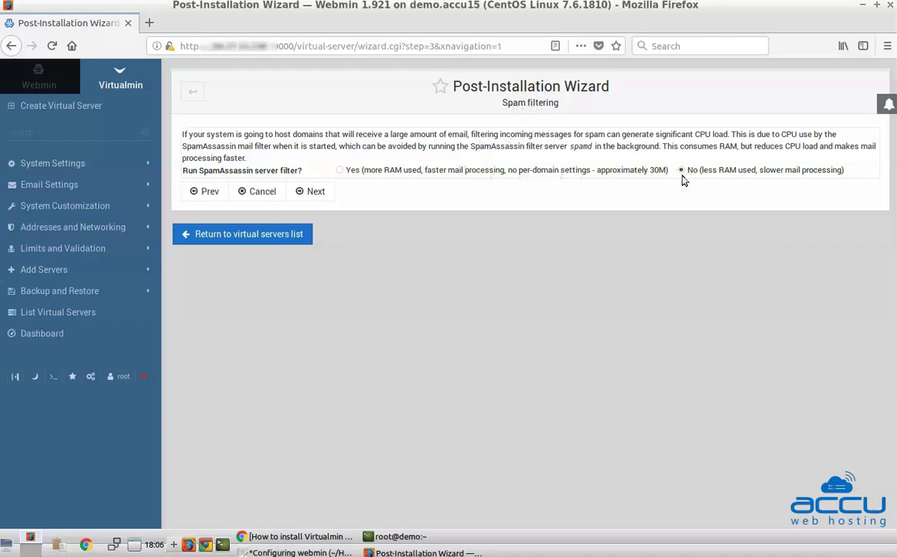
{"action": "left_click", "coordinate": [308, 195]}
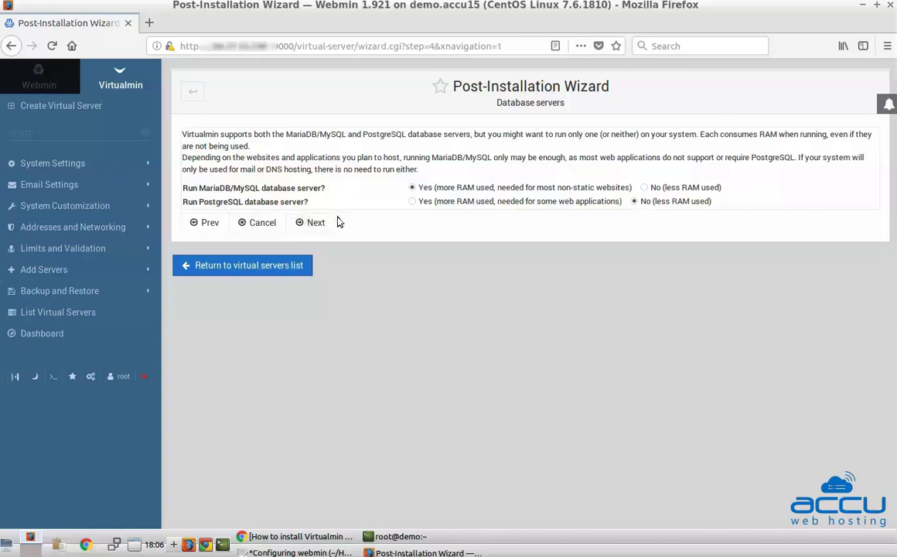
Keep the database server choices and replace the generated MySQL root password with a new password
{"action": "left_click", "coordinate": [315, 224]}
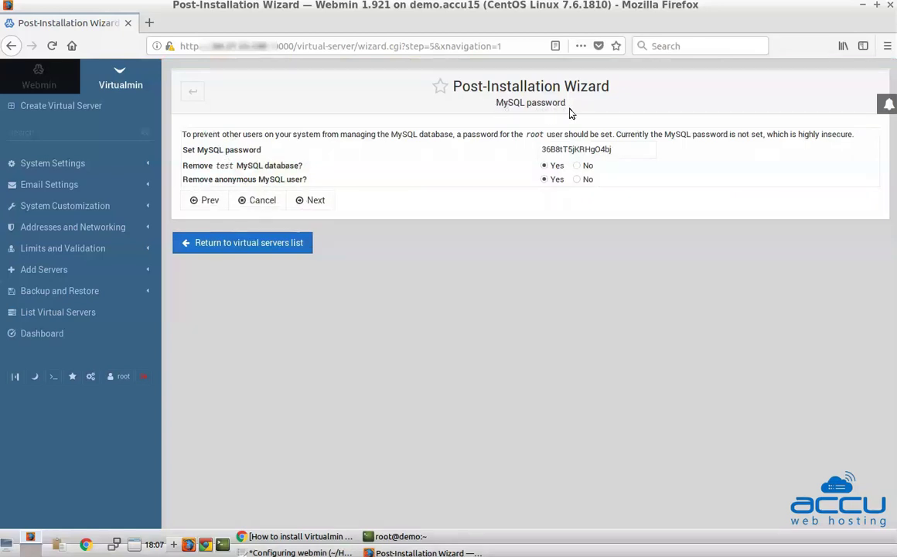
{"action": "left_click", "coordinate": [547, 149]}
{"action": "left_click_drag", "start_coordinate": [546, 149], "coordinate": [613, 152]}
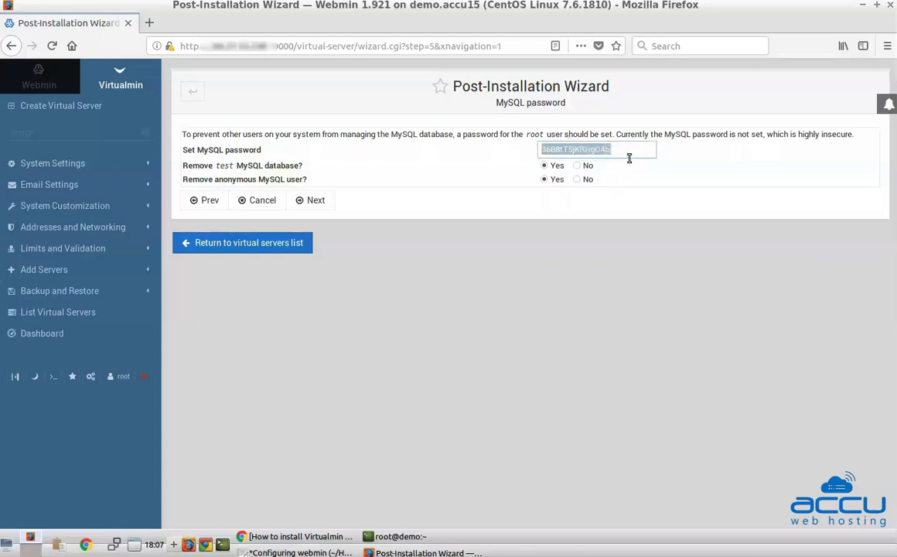
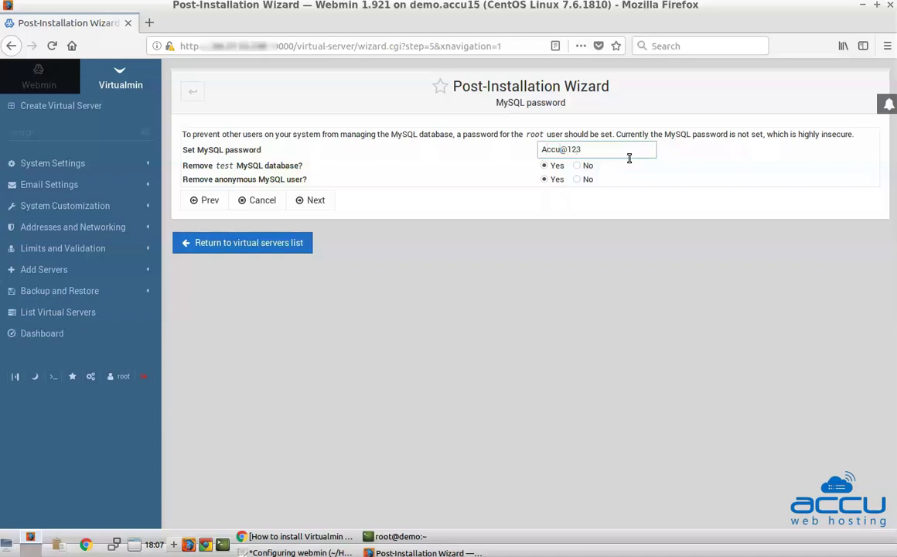
{"action": "left_click", "coordinate": [315, 202]}
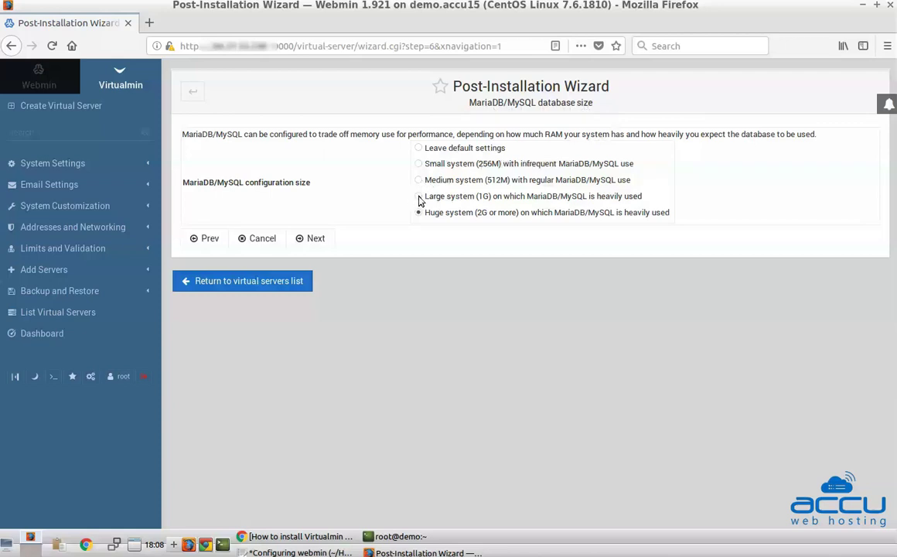
Choose Large system (1G) as the MariaDB/MySQL configuration size
{"action": "left_click", "coordinate": [419, 197]}
{"action": "left_click", "coordinate": [313, 241]}
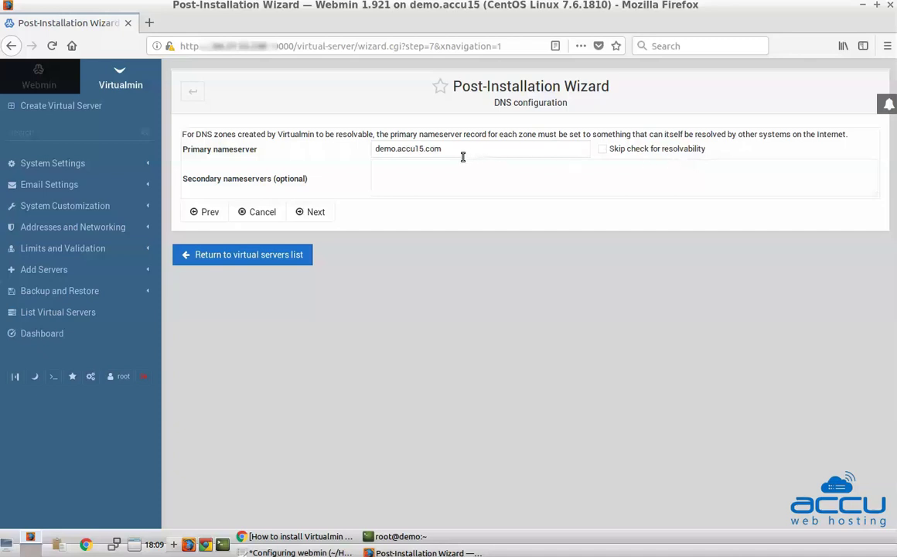
Set the primary nameserver to ns1.accu15.com and the secondary nameserver to ns2.accu15.com
{"action": "left_click", "coordinate": [397, 149]}
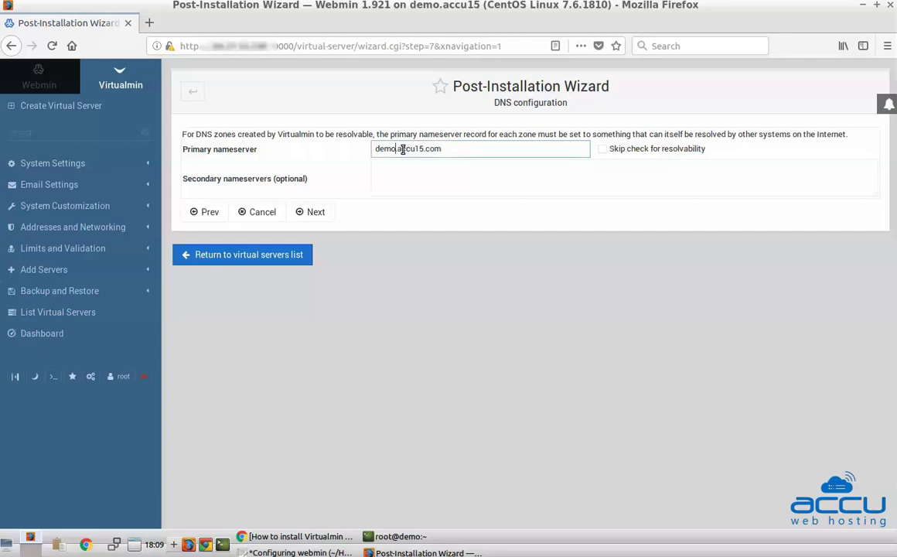
{"action": "key", "text": "BackSpace"}
{"action": "key", "text": "BackSpace"}
{"action": "key", "text": "BackSpace"}
{"action": "key", "text": "BackSpace"}
{"action": "type", "text": "ns1"}
{"action": "triple_click", "coordinate": [403, 149]}
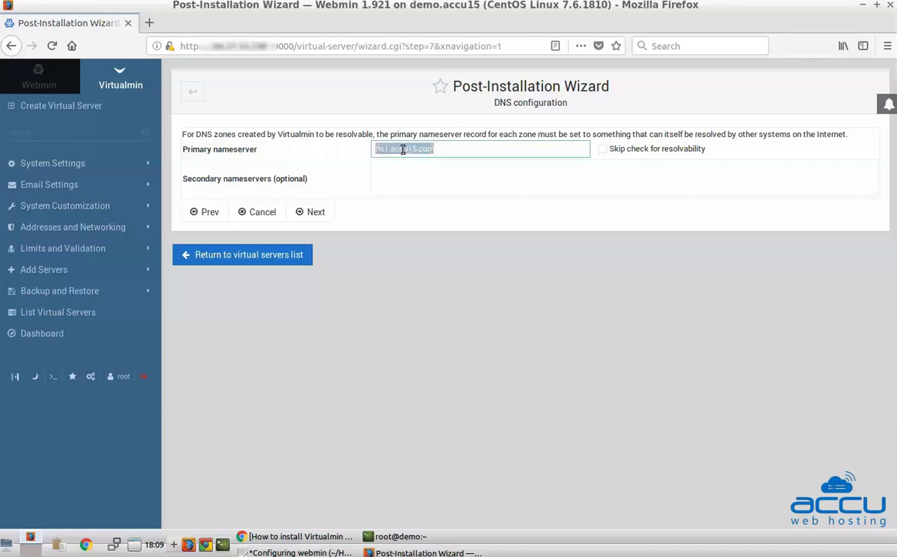
{"action": "middle_click", "coordinate": [388, 170]}
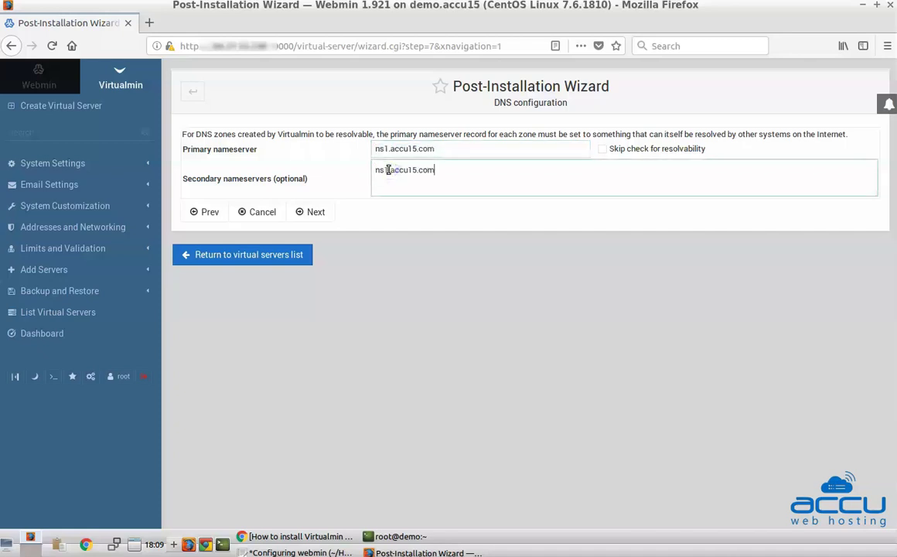
{"action": "key", "text": "Left"}
{"action": "key", "text": "Left"}
{"action": "key", "text": "Left"}
{"action": "key", "text": "Left"}
{"action": "key", "text": "Left"}
{"action": "key", "text": "Left"}
{"action": "key", "text": "Left"}
{"action": "key", "text": "Left"}
{"action": "key", "text": "Left"}
{"action": "key", "text": "Left"}
{"action": "key", "text": "Left"}
{"action": "key", "text": "BackSpace"}
{"action": "type", "text": "2"}
{"action": "left_click", "coordinate": [313, 213]}
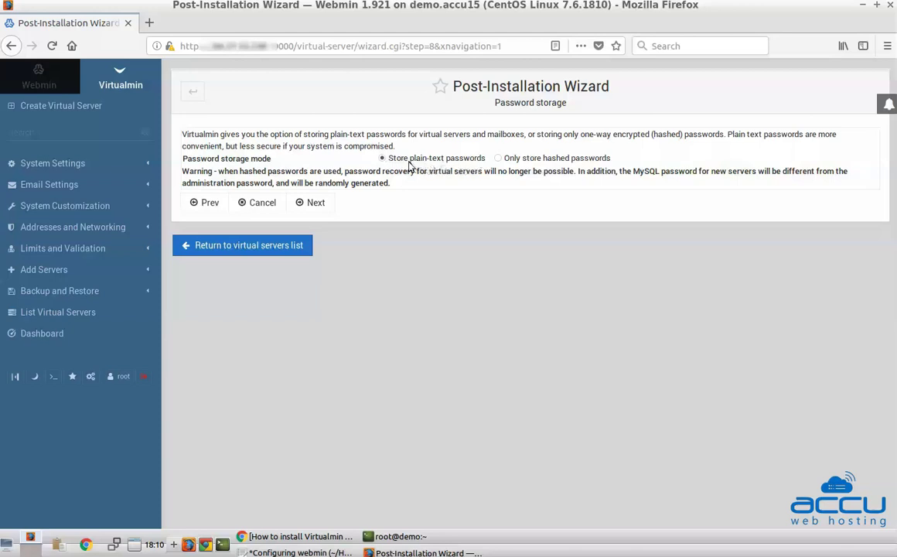
Keep plain-text password storage and finish the wizard to reach the Virtual Servers list
{"action": "left_click", "coordinate": [313, 205]}
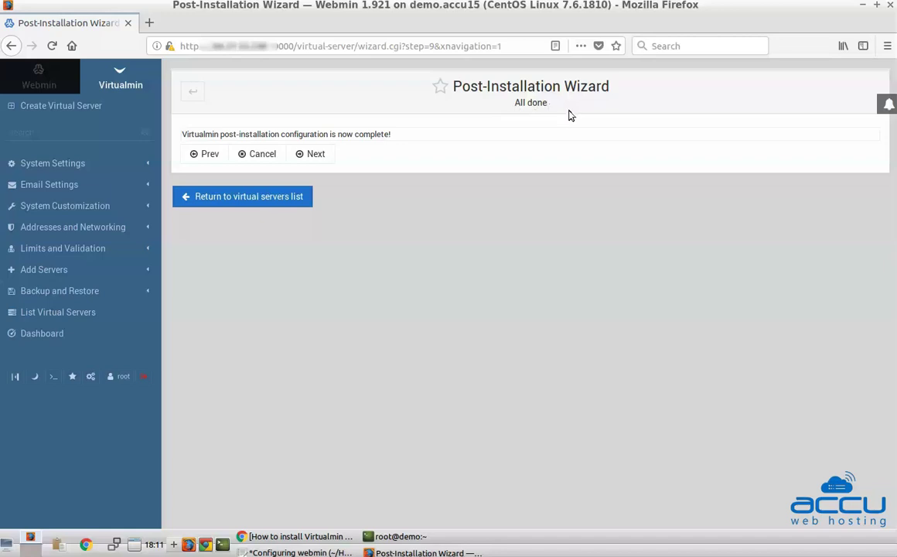
{"action": "left_click", "coordinate": [316, 155]}
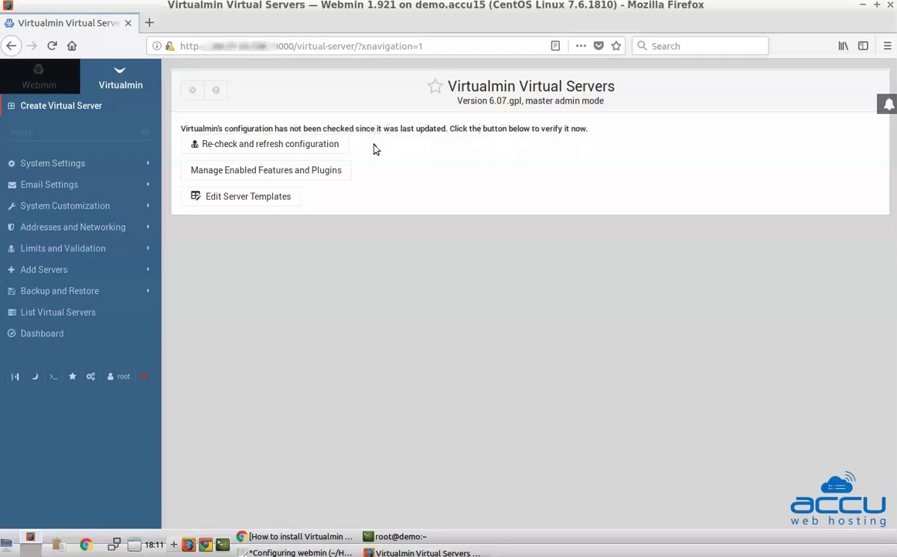
Run Virtualmin's 'Re-check and refresh configuration'
{"action": "left_click", "coordinate": [269, 147]}
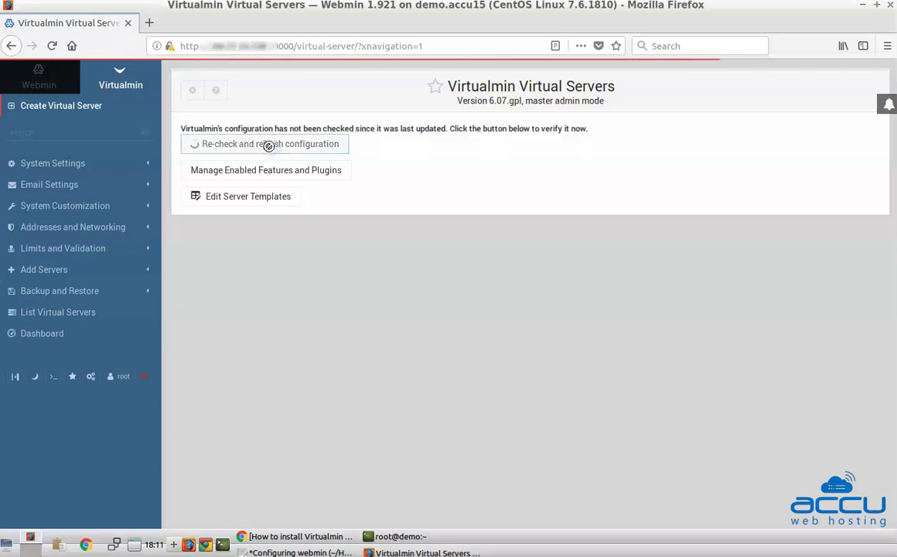